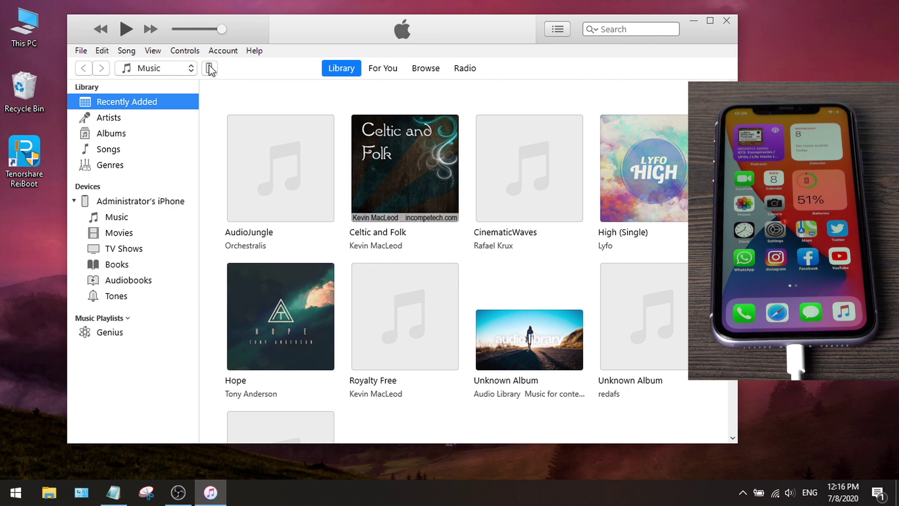
Set iTunes to back up the iPhone 11 to This Computer and run a full backup.
click(210, 66)
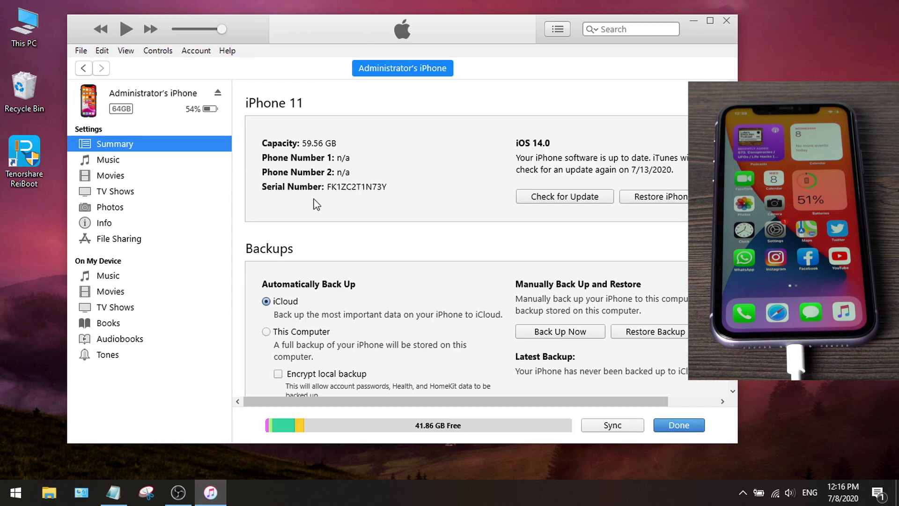
click(266, 332)
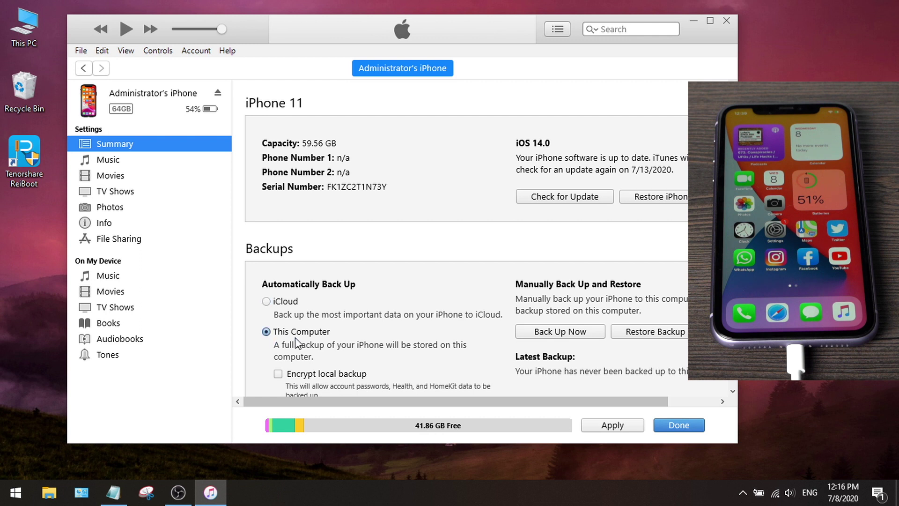
click(591, 331)
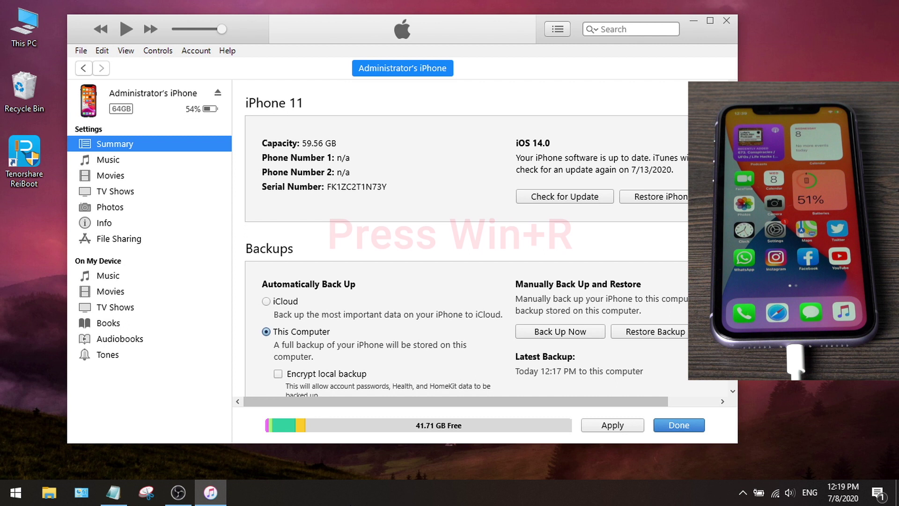
Browse from %appdata% to Apple Computer\MobileSync\Backup, open the newest backup folder and select Info.plist.
key(super+r)
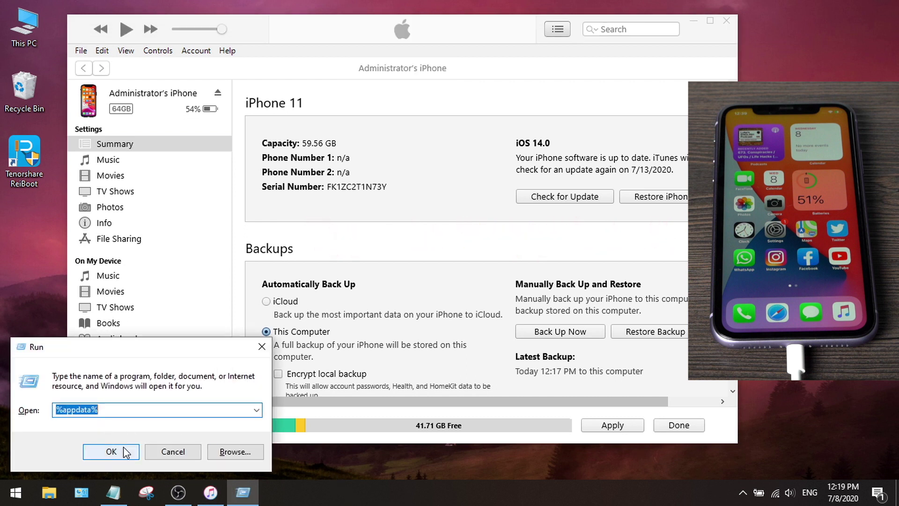
click(111, 452)
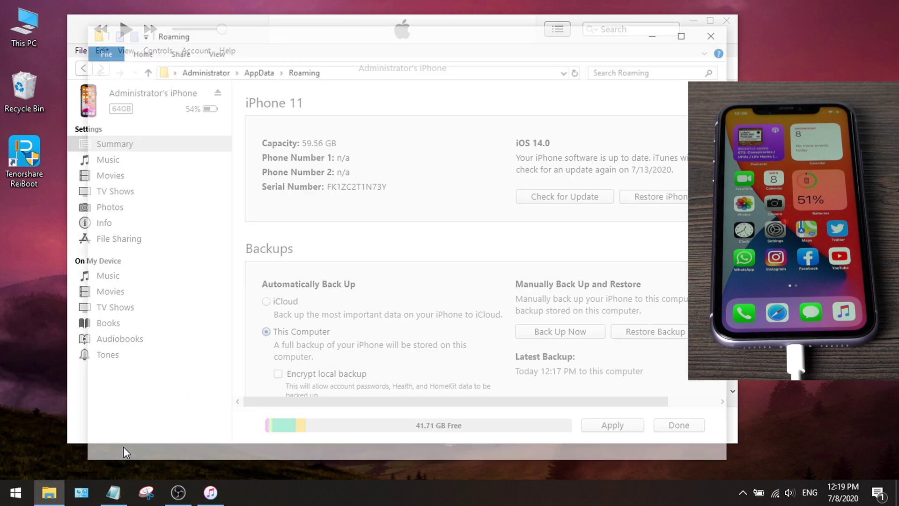
double_click(297, 193)
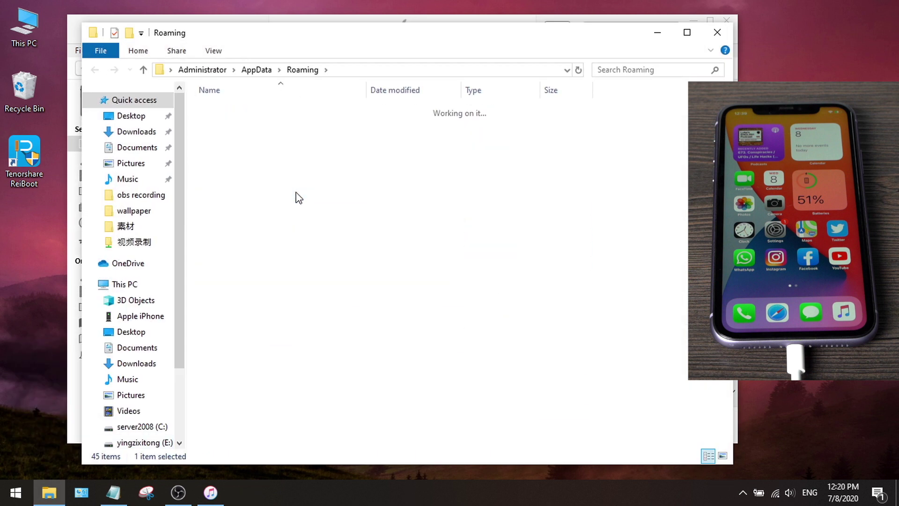
double_click(286, 145)
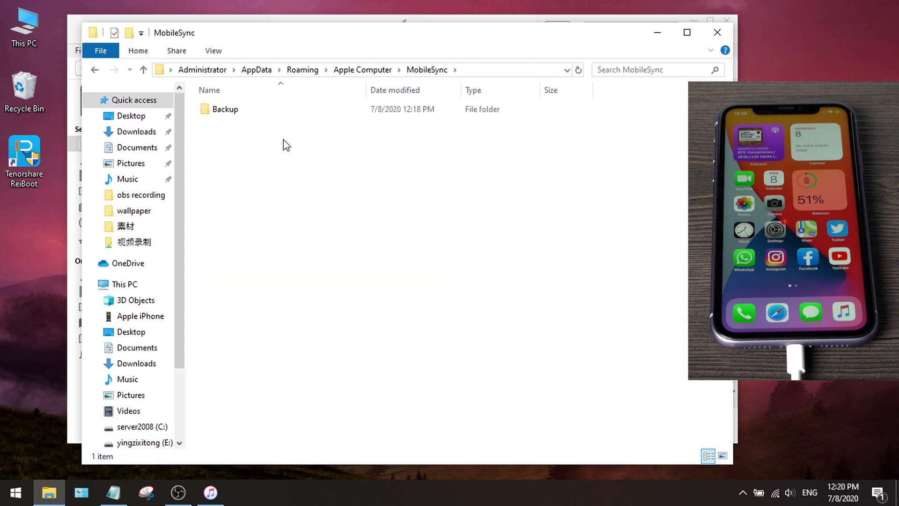
double_click(289, 111)
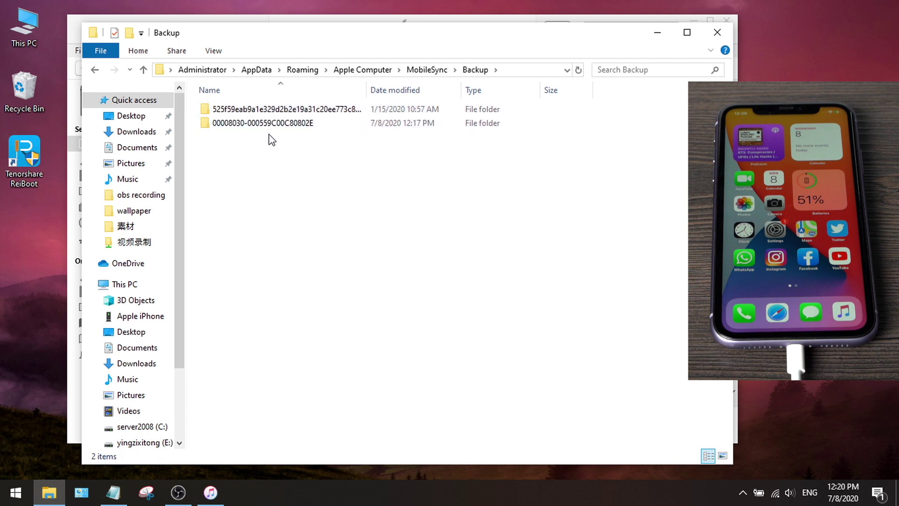
double_click(287, 130)
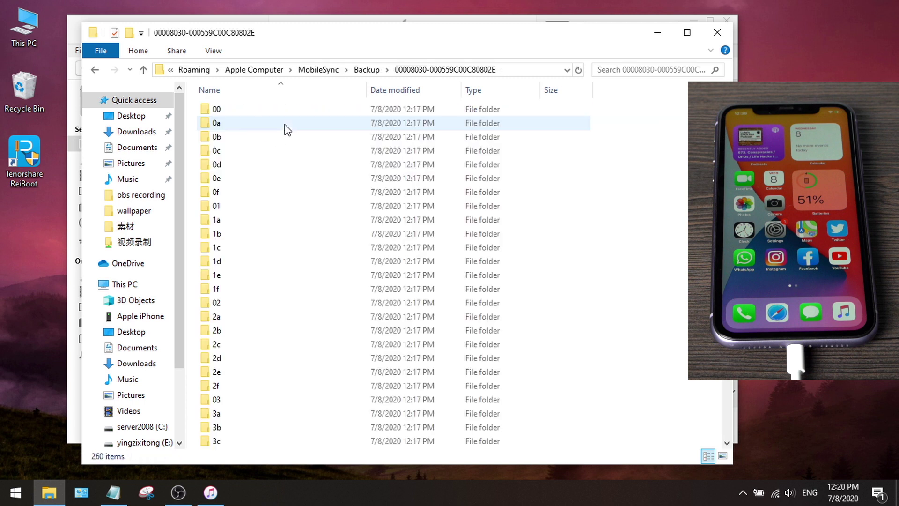
scroll(331, 167, down, 8)
scroll(348, 336, down, 20)
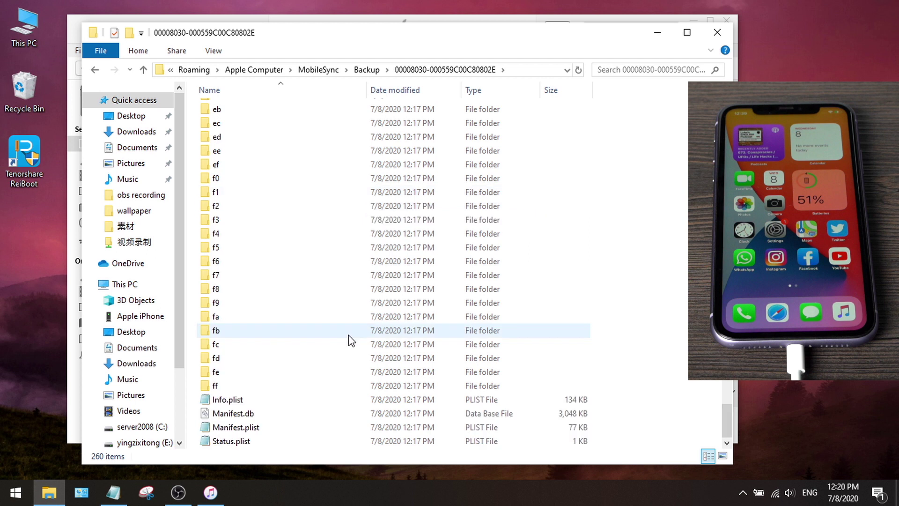
click(287, 399)
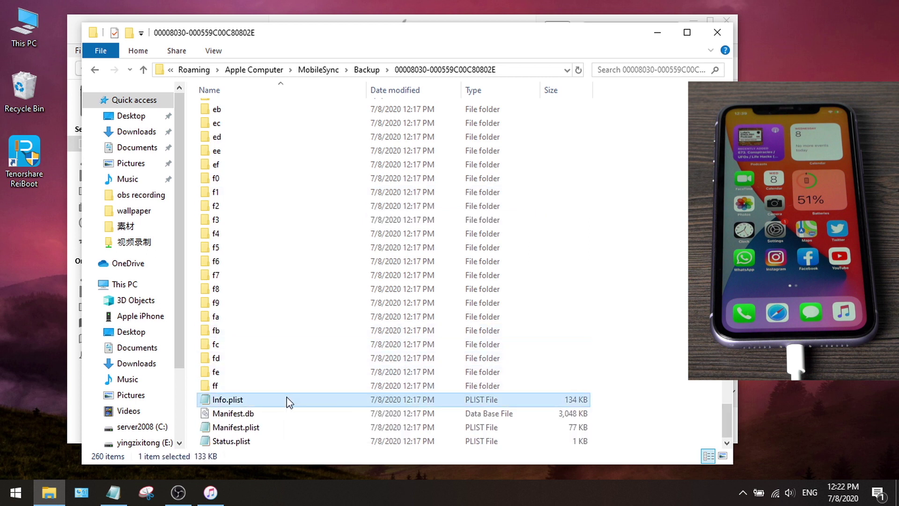
Open Info.plist in Notepad and search for 'product' to locate the Product Version entry.
double_click(286, 399)
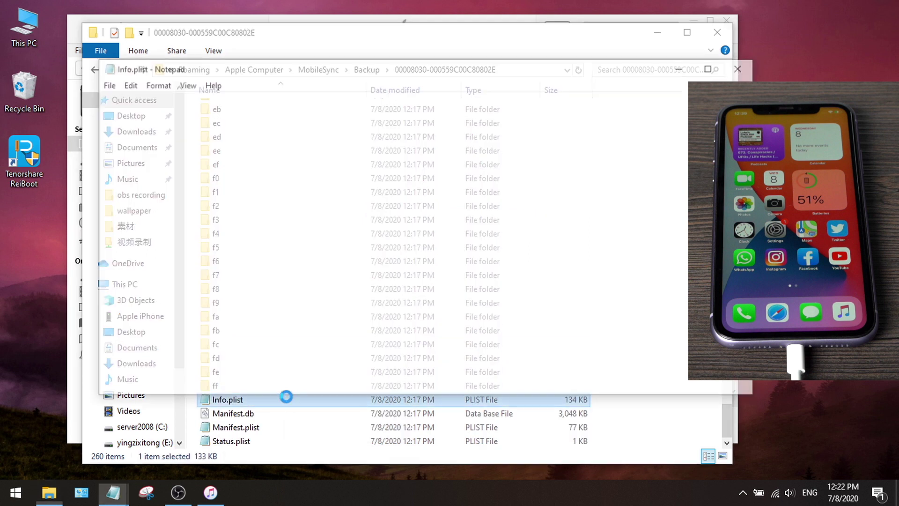
click(409, 285)
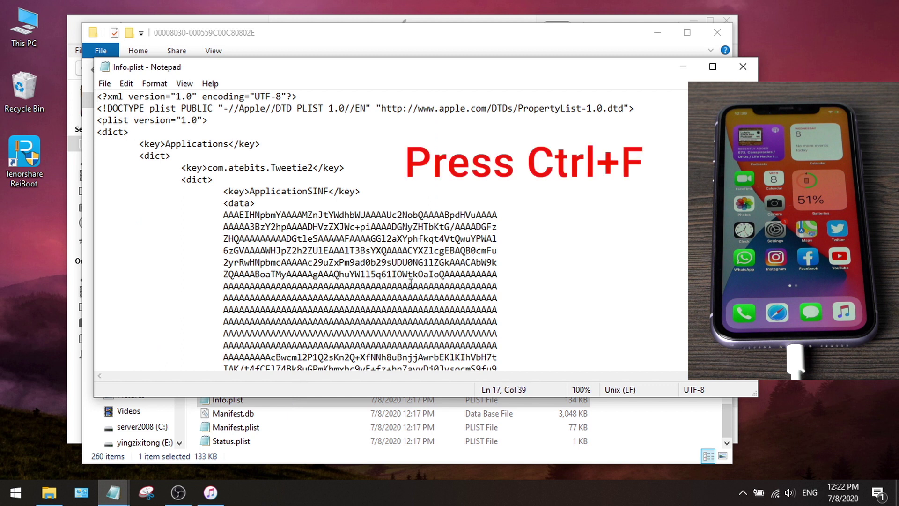
key(ctrl+f)
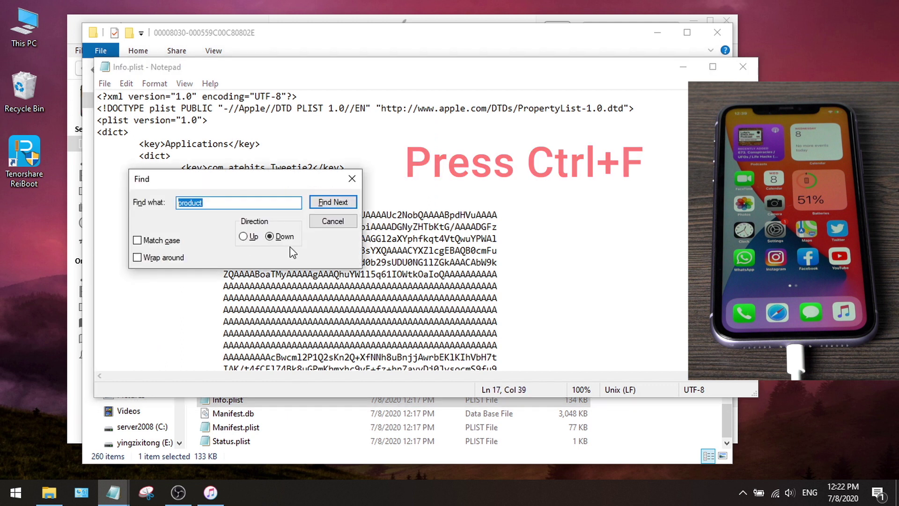
click(199, 202)
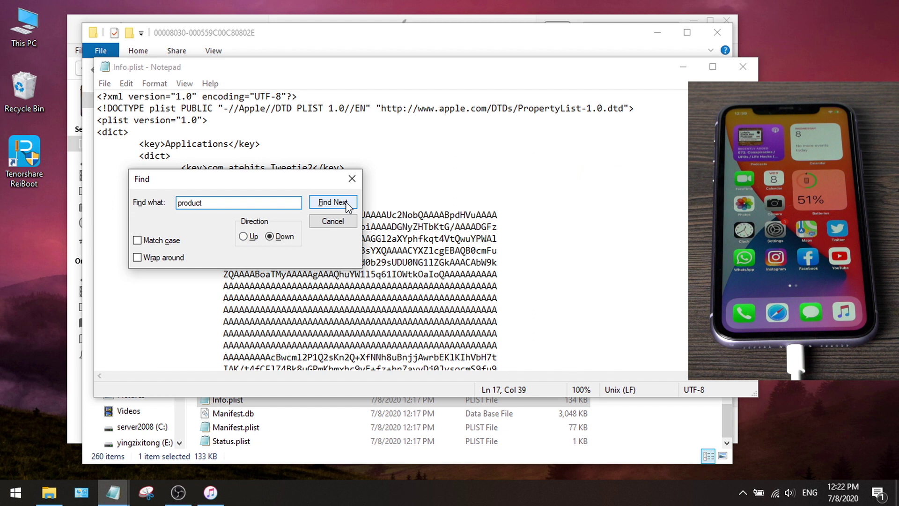
click(333, 203)
click(347, 203)
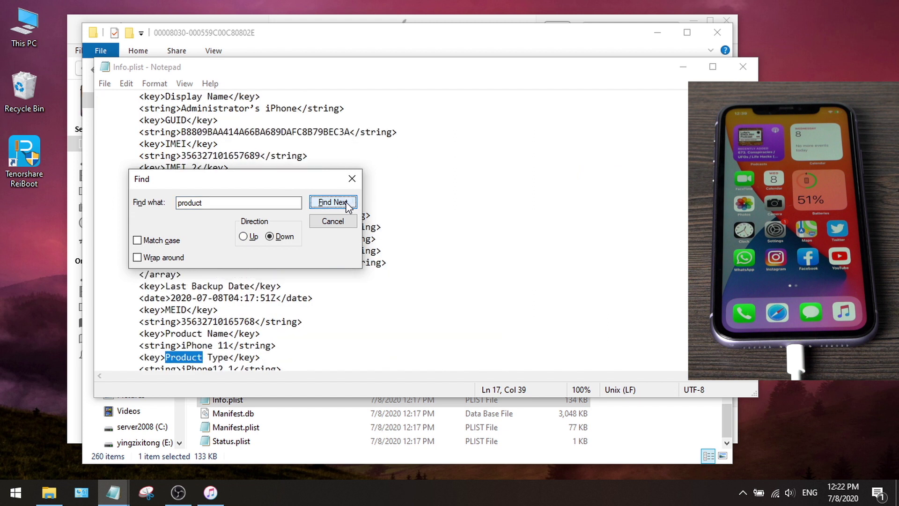
click(347, 203)
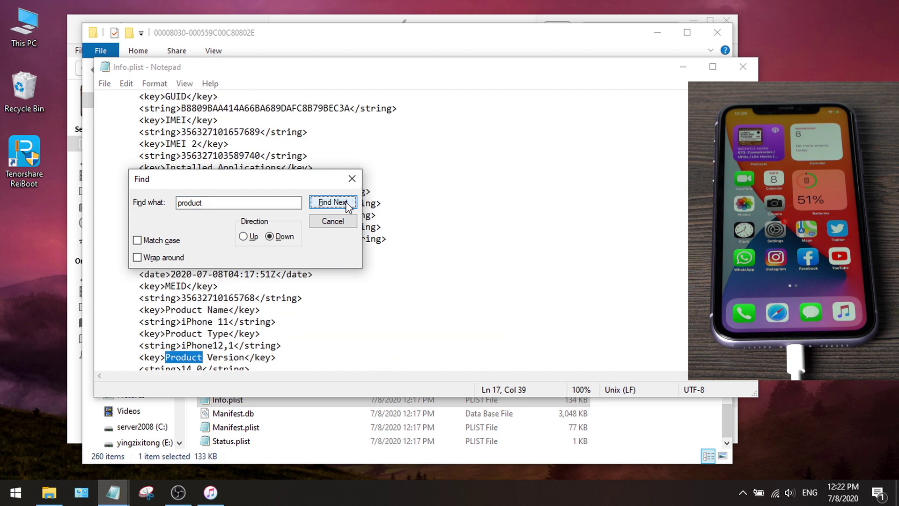
click(352, 179)
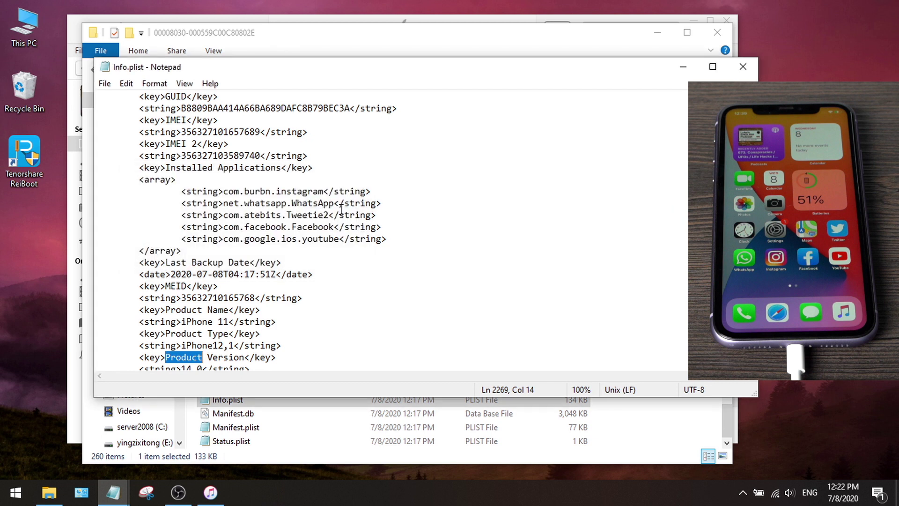
scroll(341, 208, down, 3)
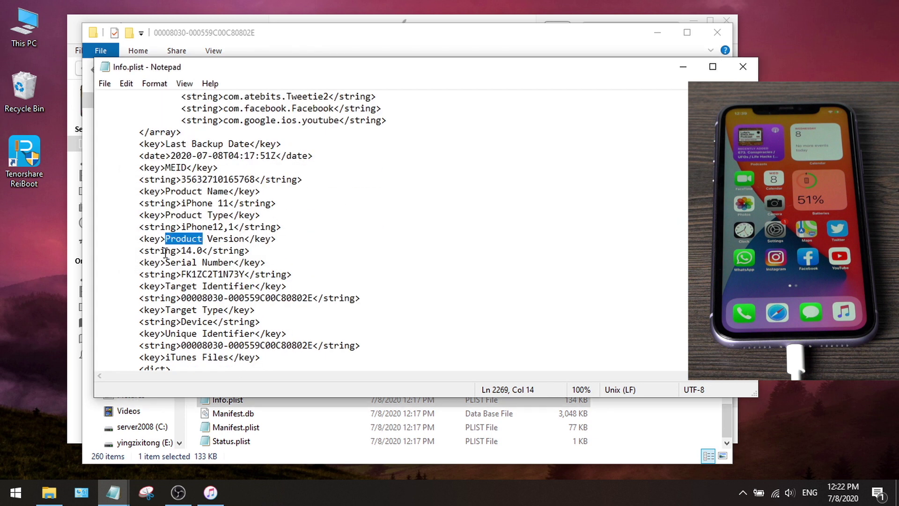
Change the Product Version value from 14.0 to 13.0 and save Info.plist on closing.
click(203, 251)
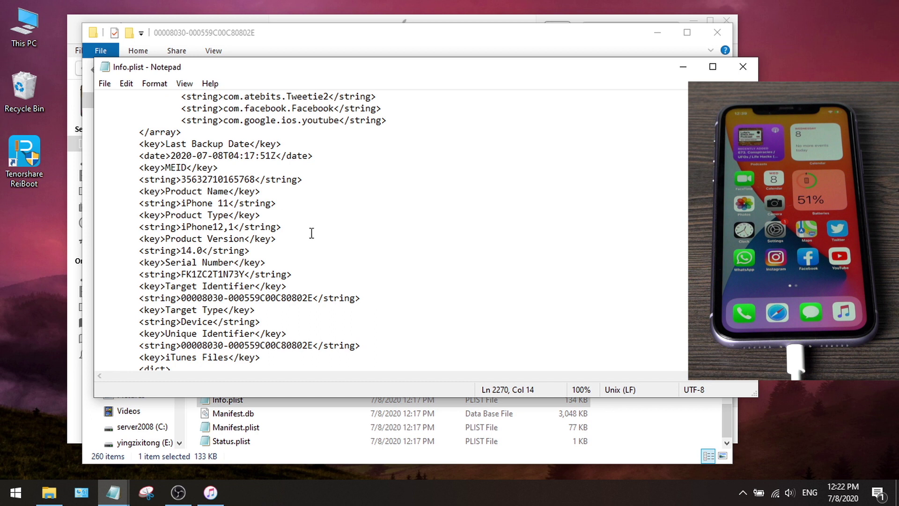
key(BackSpace)
key(BackSpace)
key(BackSpace)
key(BackSpace)
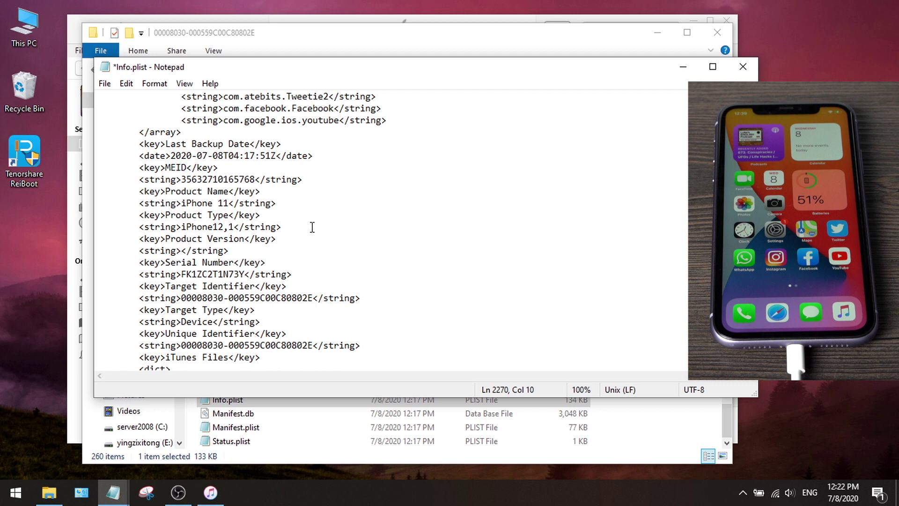
text(13.)
scroll(325, 233, up, 1)
text(0)
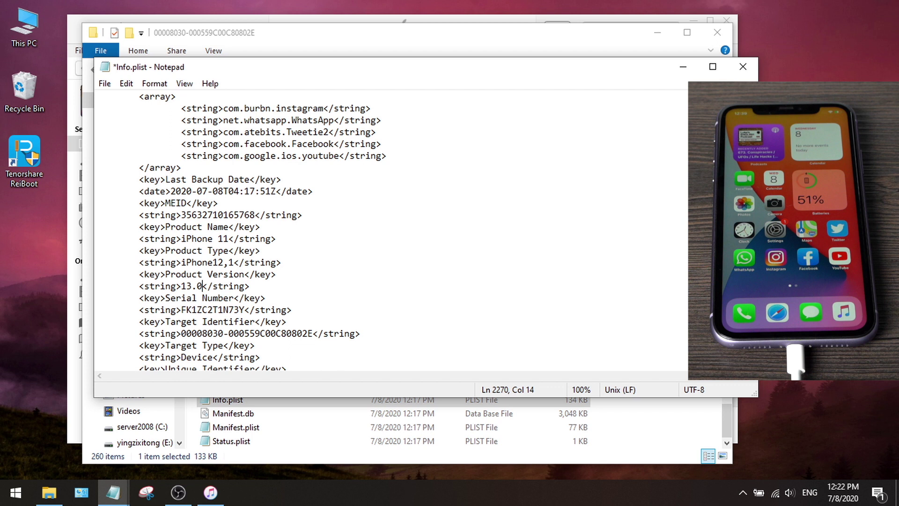
click(743, 68)
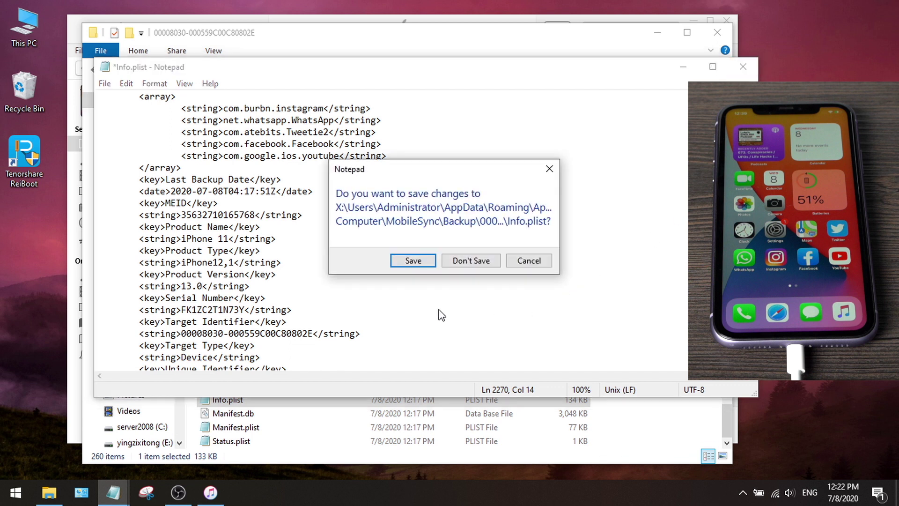
click(429, 260)
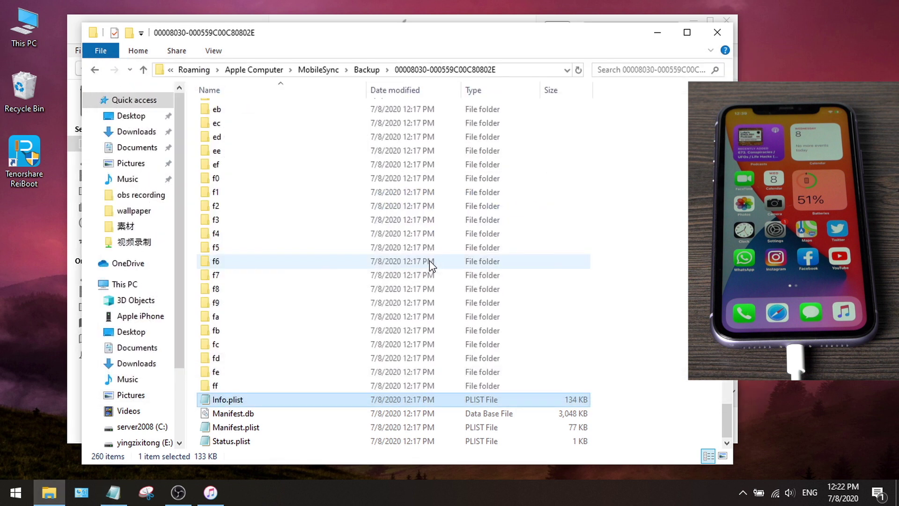
Close the backup folder, then choose Repair Operating System, Deep Repair and Fix Now in ReiBoot.
click(717, 32)
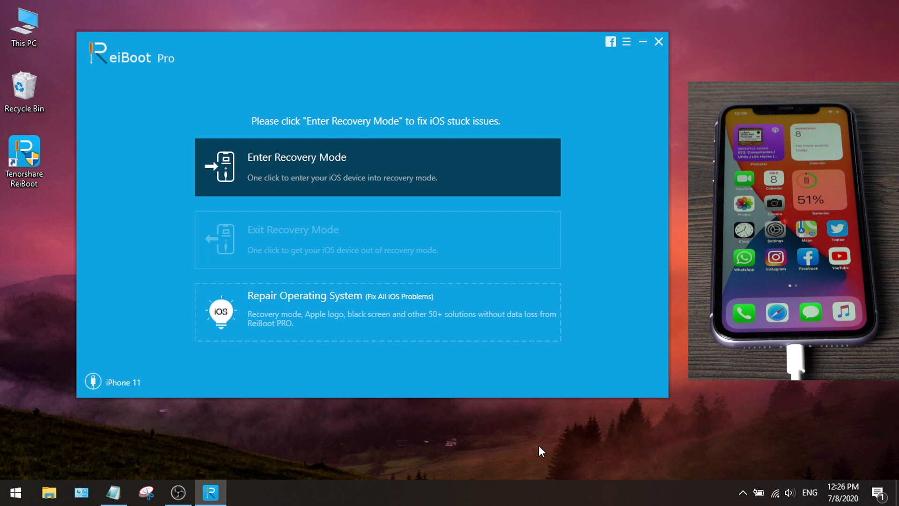
click(503, 329)
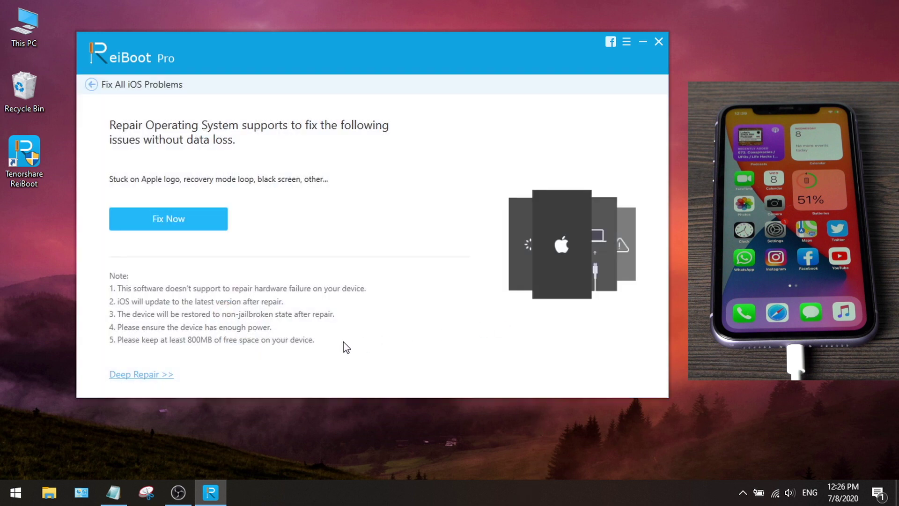
click(143, 375)
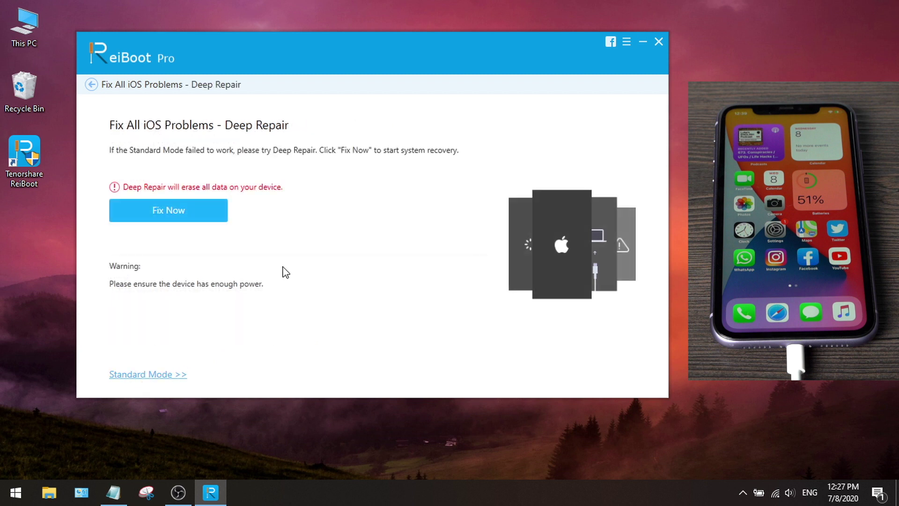
click(207, 211)
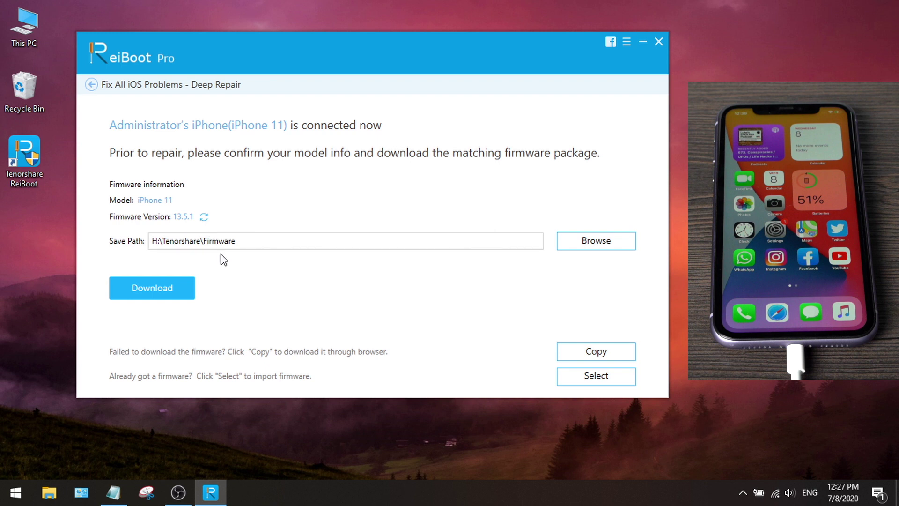
Download the iOS 13.5.1 firmware package and start repairing the iPhone 11 with it.
click(179, 287)
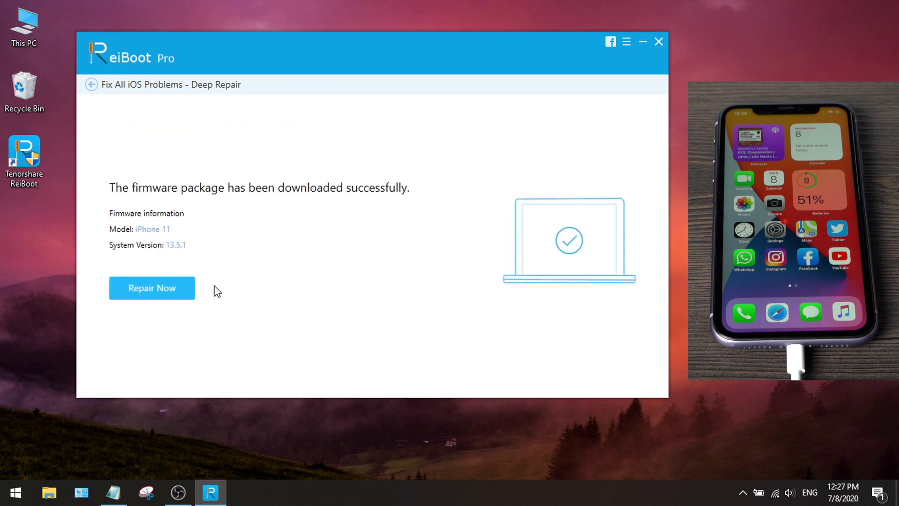
click(186, 291)
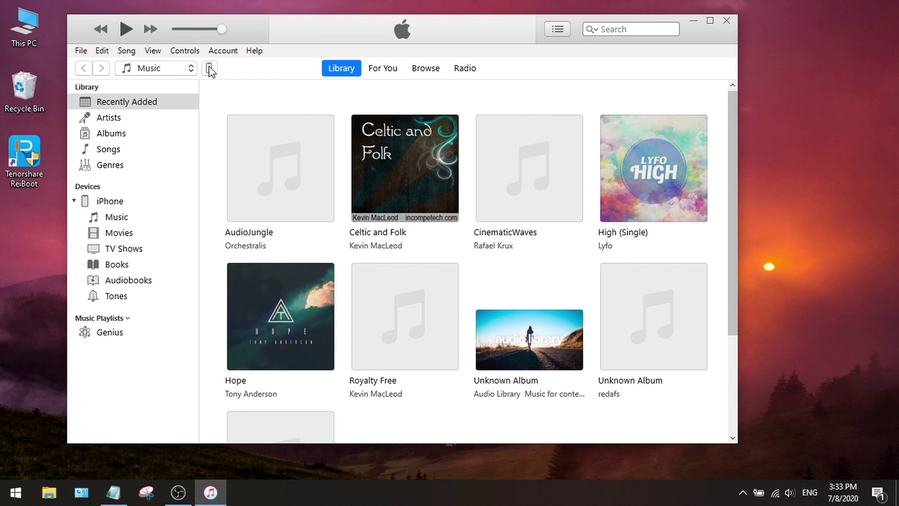
Open the iPhone's Welcome to Your New iPhone page from the device button in iTunes.
click(210, 69)
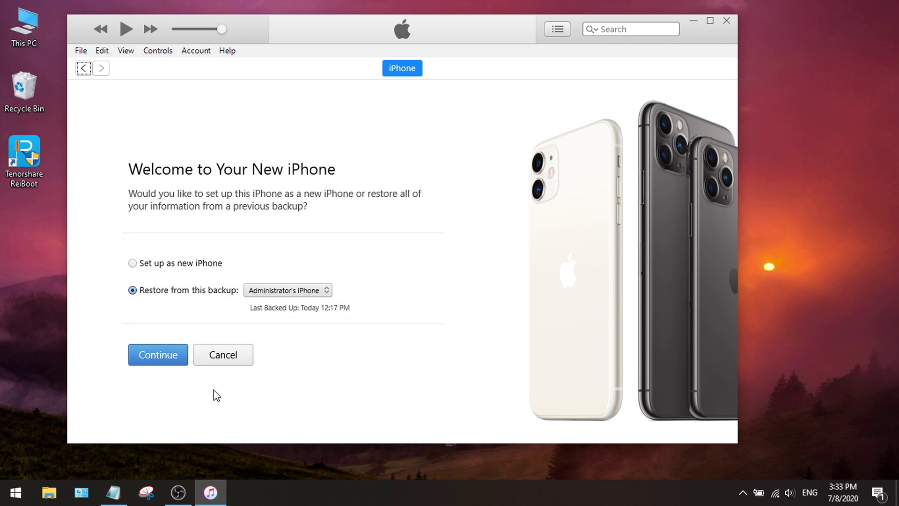
Continue with Restore from this backup, using today's 12:17 PM backup.
click(178, 359)
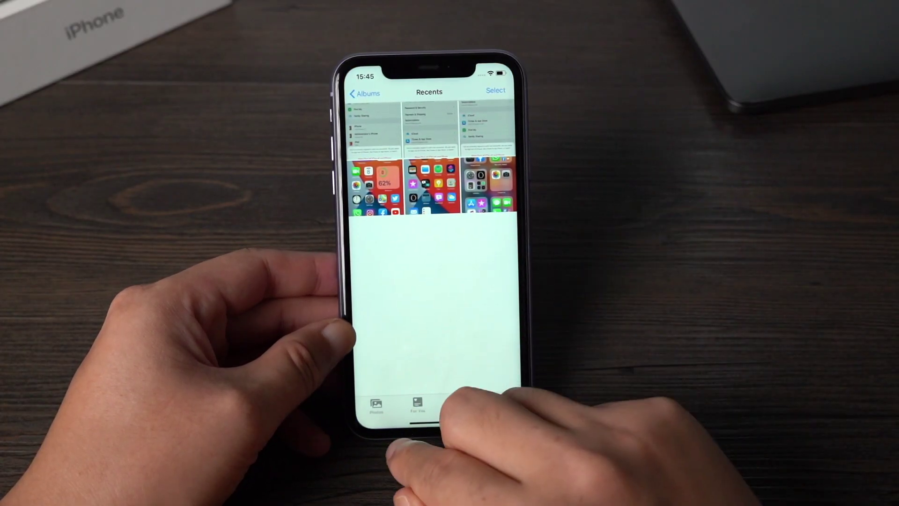
drag(439, 421, 439, 290)
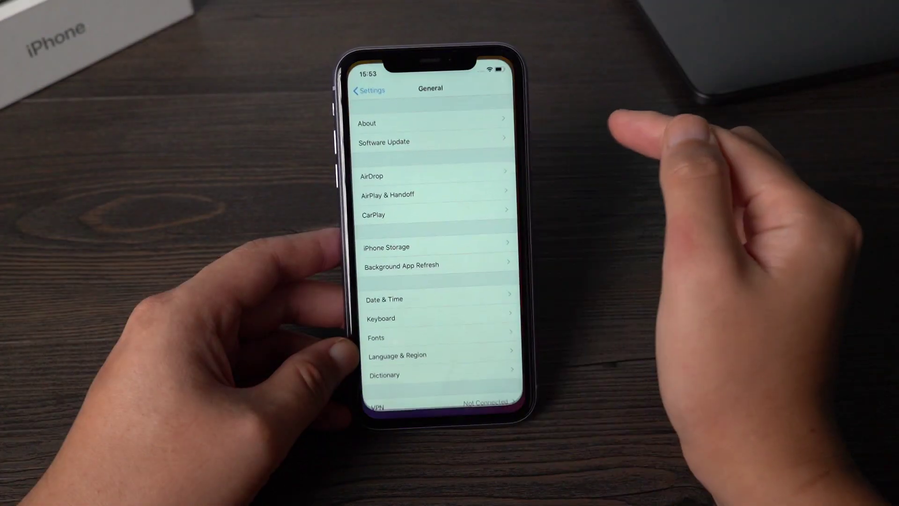
click(478, 123)
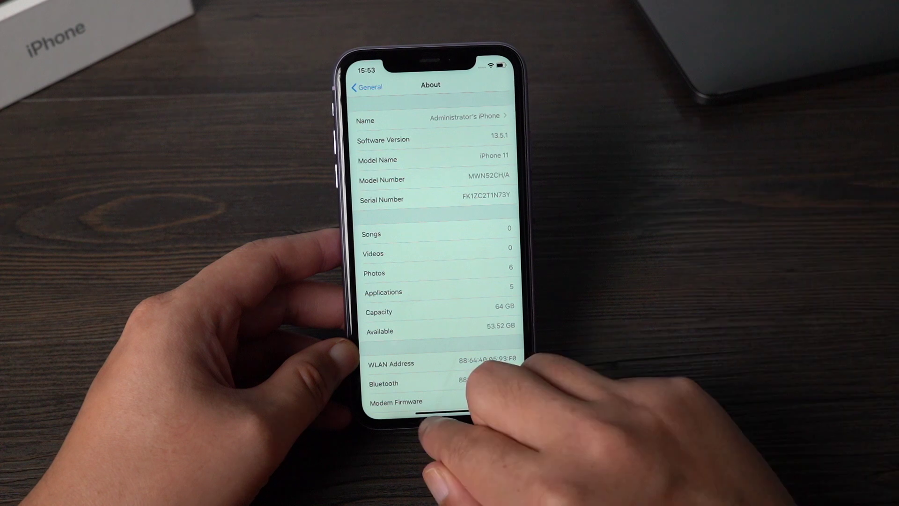
drag(449, 417, 449, 281)
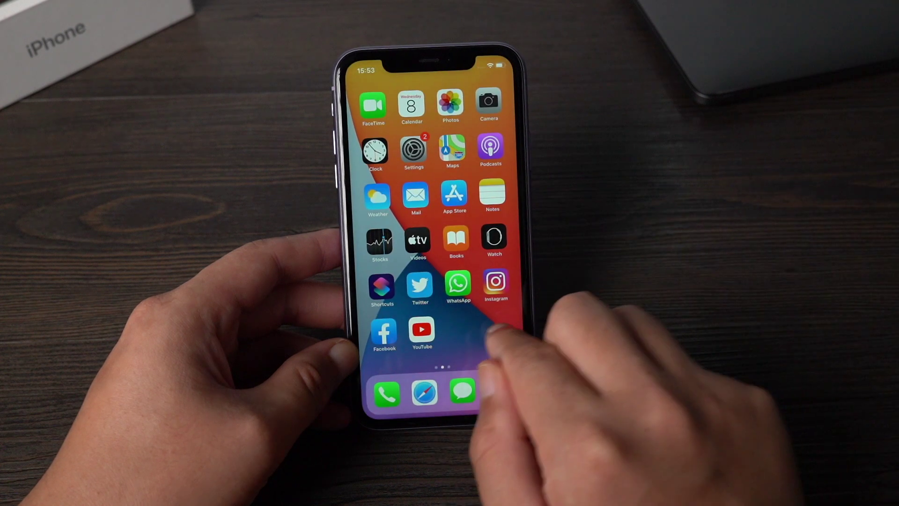
mouse_move(515, 337)
mouse_down()
mouse_move(398, 356)
mouse_move(538, 347)
mouse_up()
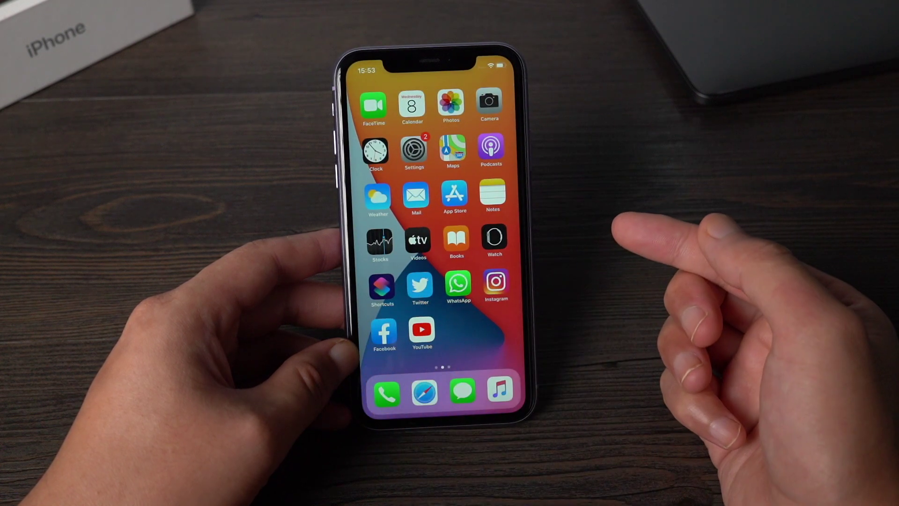